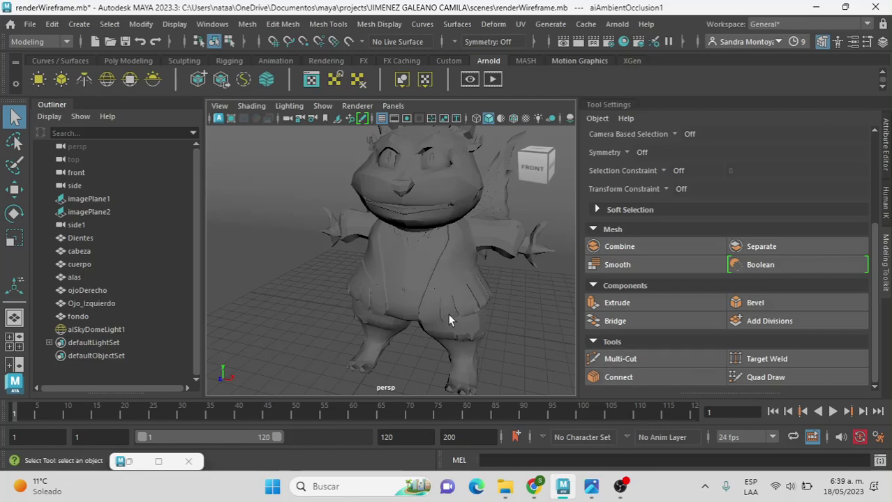
- Browse the Outliner and select the sky dome, the body cuerpo and the backdrop fondo
scroll(447, 313, down, 5)
scroll(439, 286, down, 5)
scroll(438, 286, down, 3)
scroll(439, 285, down, 2)
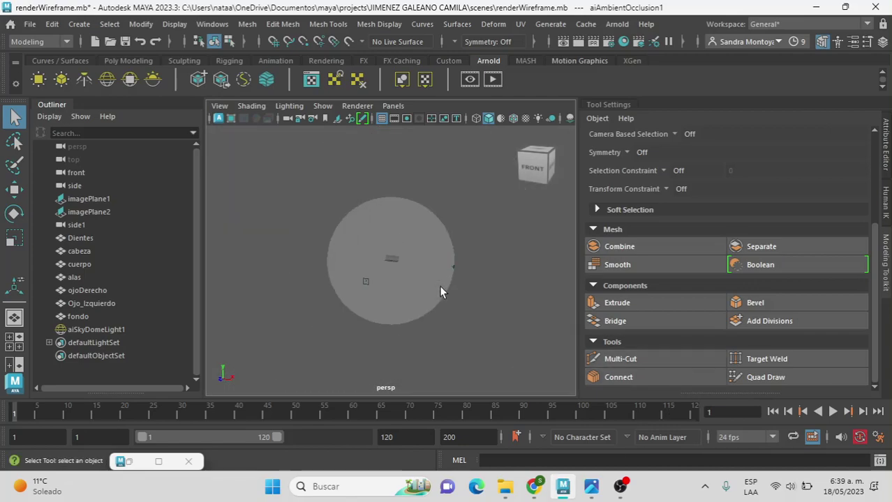
scroll(439, 286, up, 3)
scroll(439, 285, up, 5)
scroll(439, 285, down, 3)
click(96, 329)
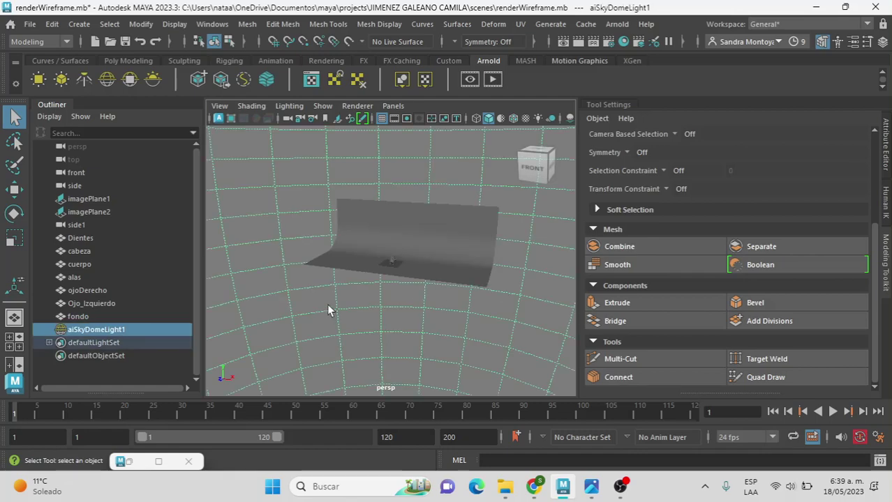
scroll(434, 302, up, 5)
scroll(434, 302, up, 3)
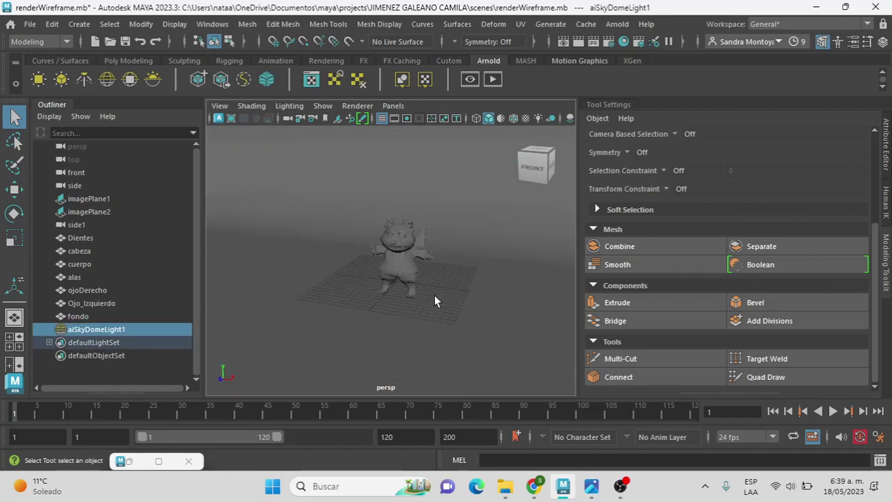
scroll(434, 301, up, 2)
scroll(433, 302, up, 2)
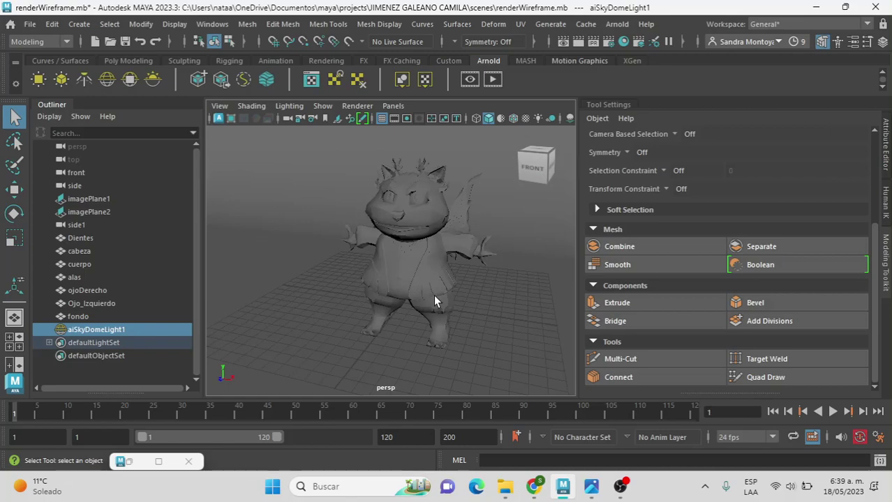
click(423, 278)
click(325, 276)
scroll(341, 276, down, 3)
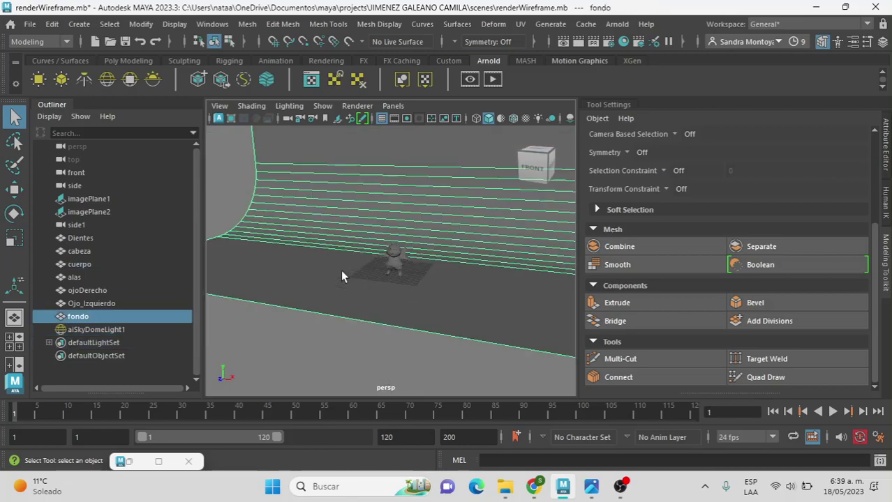
scroll(340, 276, up, 4)
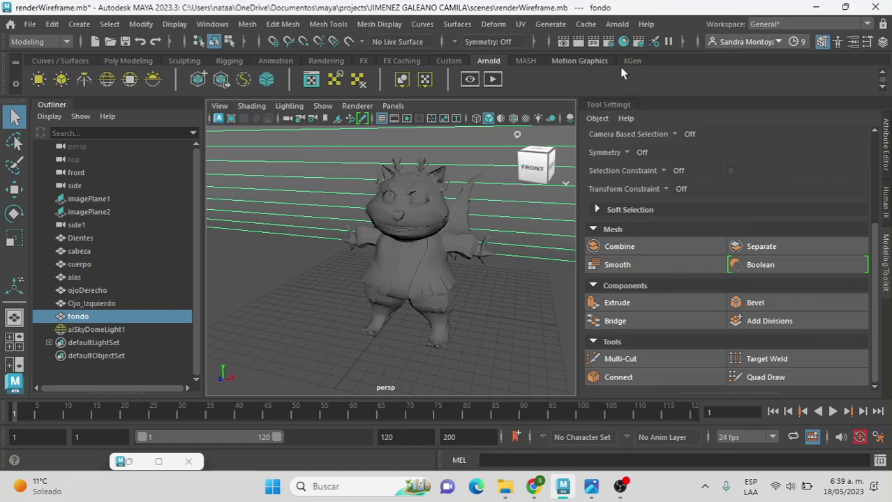
- Open the Hypershade full-screen, with wider node creation and category panels
click(623, 42)
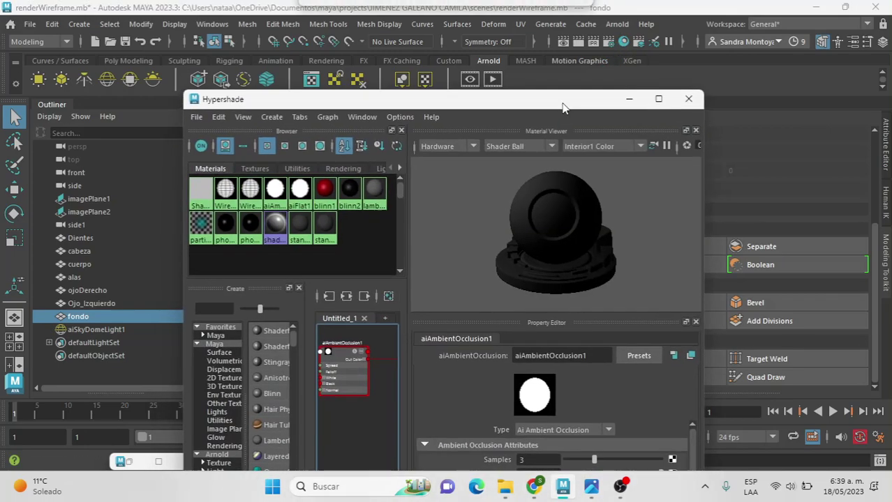
drag(542, 132, 582, 86)
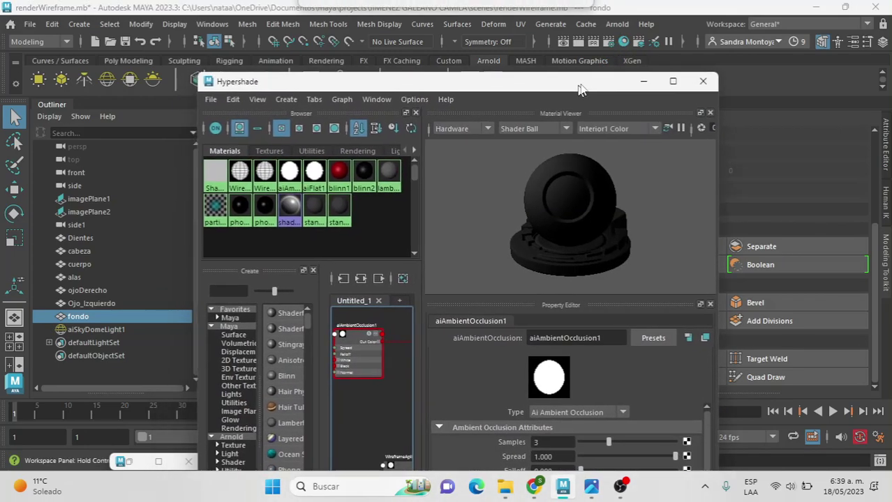
click(679, 81)
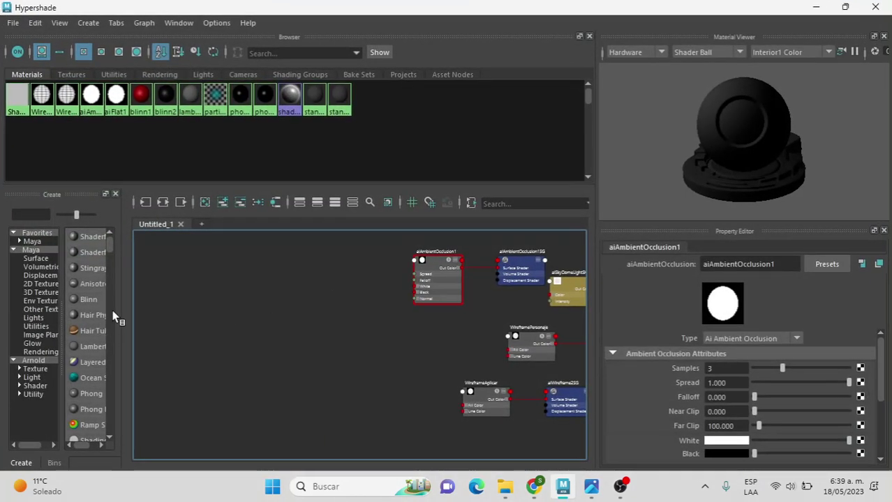
drag(119, 310, 312, 309)
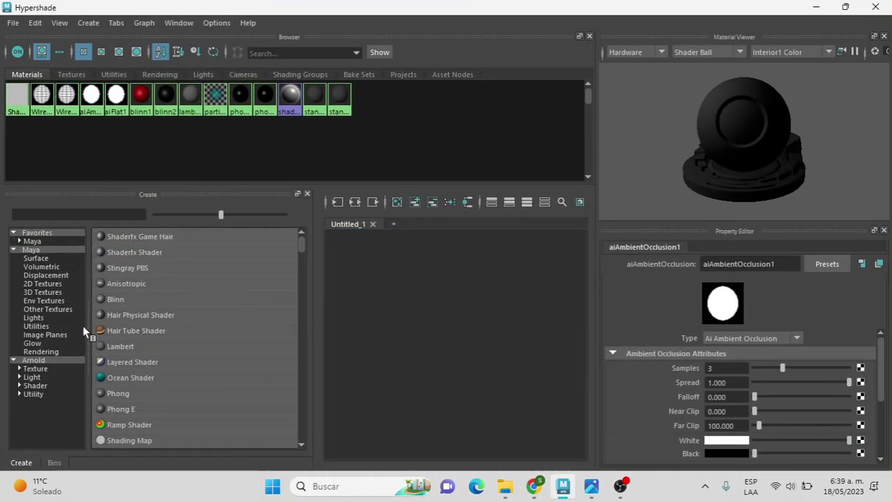
drag(86, 332, 136, 333)
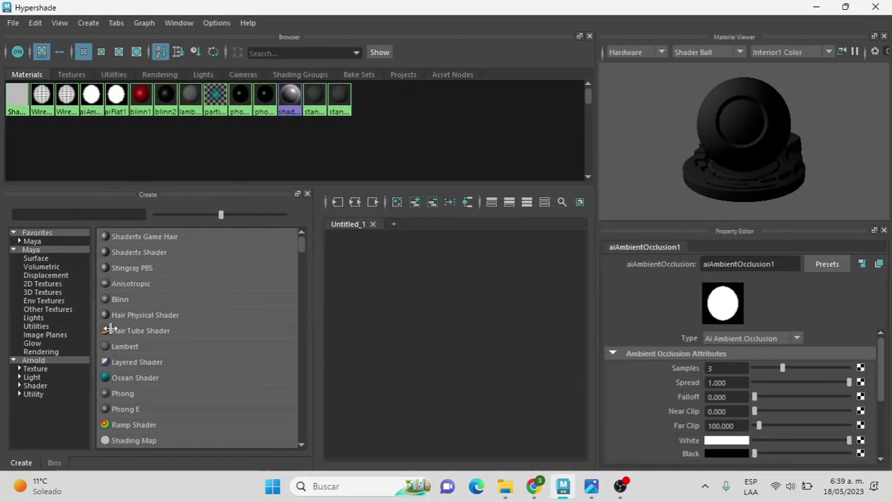
- List the Arnold shaders and leave aiAmbientOcclusion1's Samples value at 3
click(39, 388)
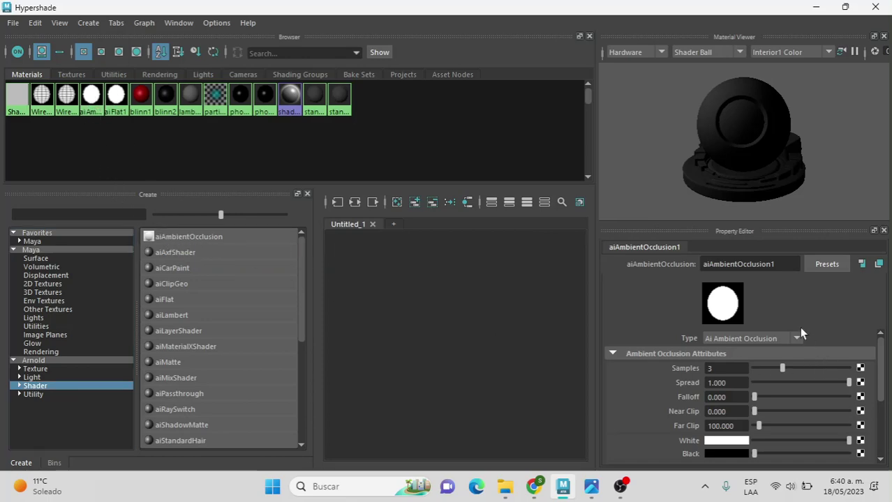
click(730, 370)
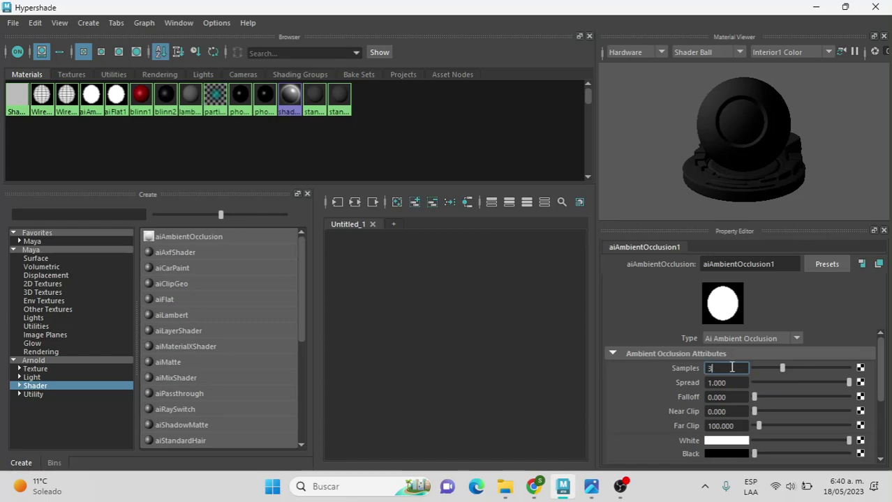
click(731, 367)
- Minimize the Hypershade and select Dientes through fondo in the Outliner, excluding cabeza
click(815, 7)
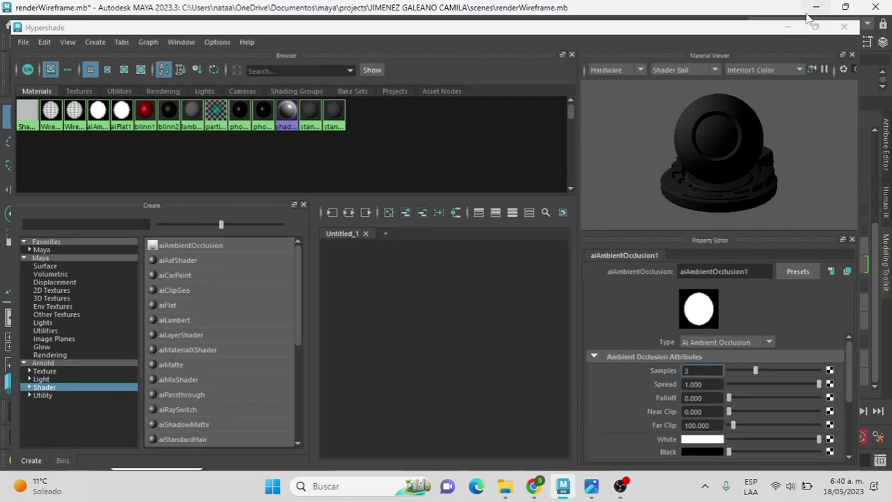
click(419, 293)
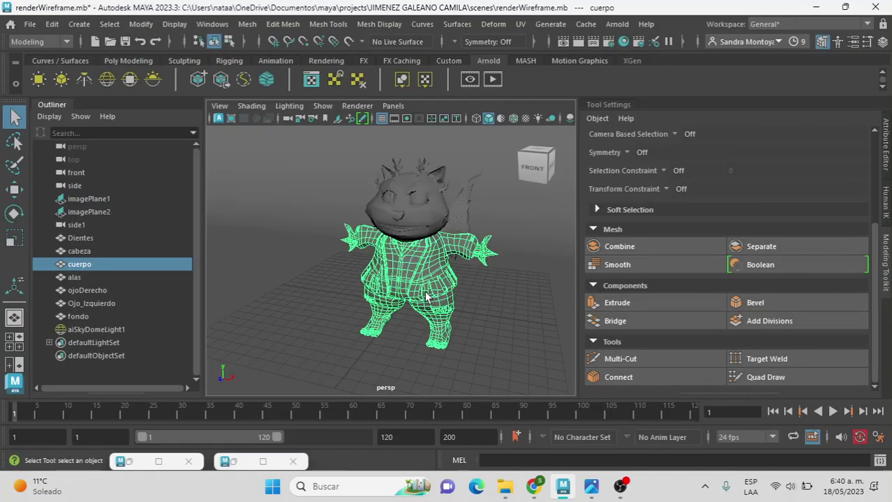
click(77, 235)
shift+click(80, 315)
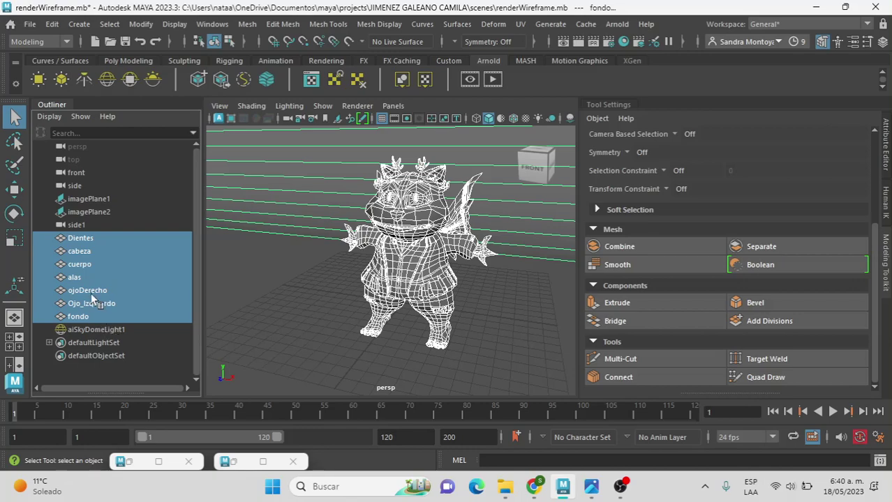
ctrl+click(80, 252)
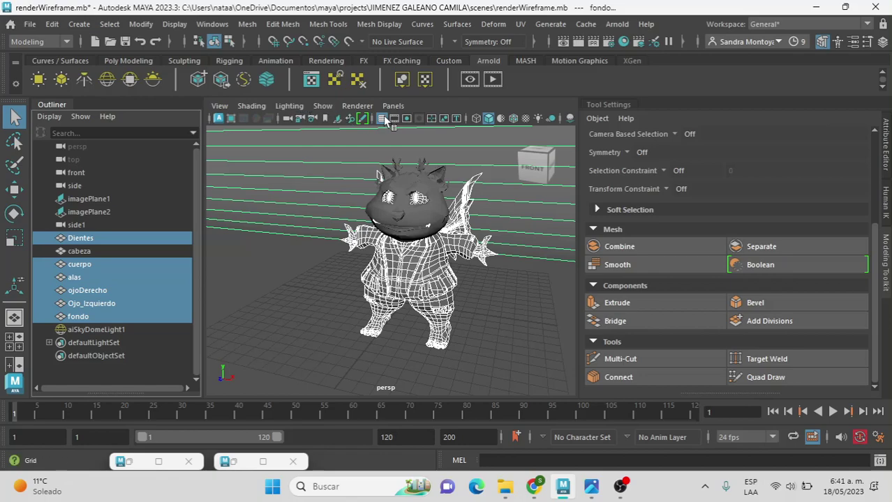
- Assign aiAmbientOcclusion1 to the selected objects and lambert1 to cabeza, ending with the head selected
right_click(417, 269)
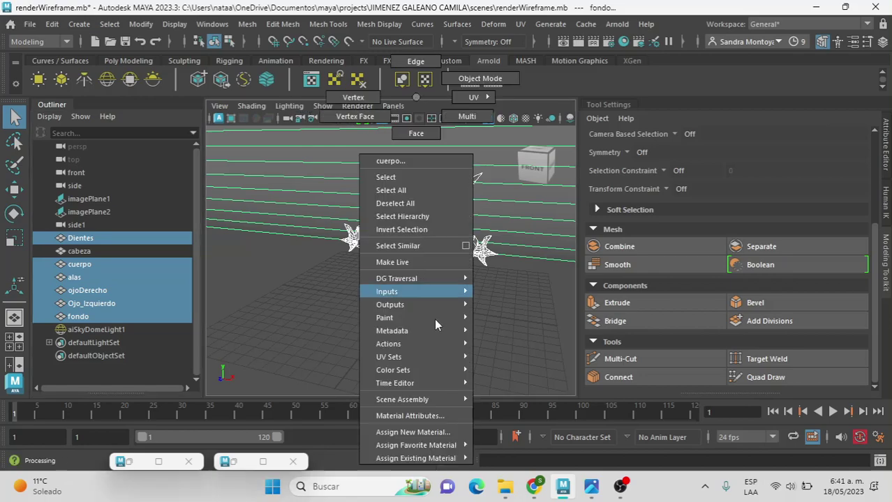
mouse_move(416, 459)
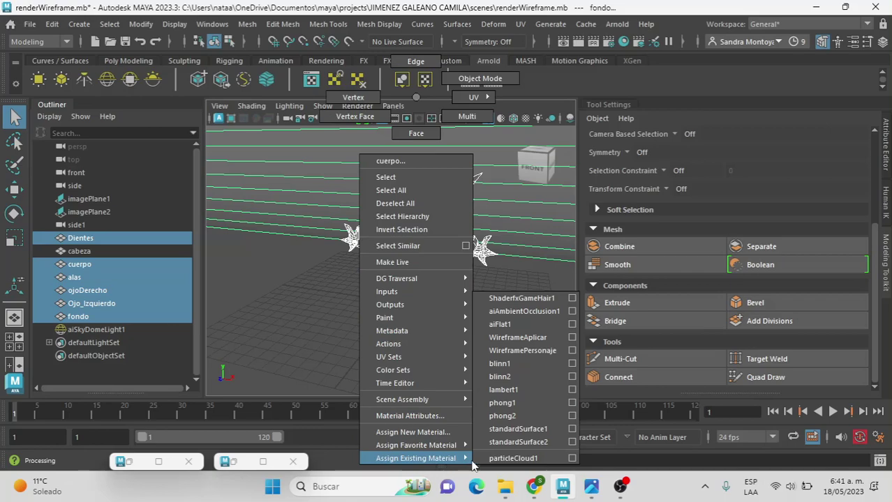
click(546, 316)
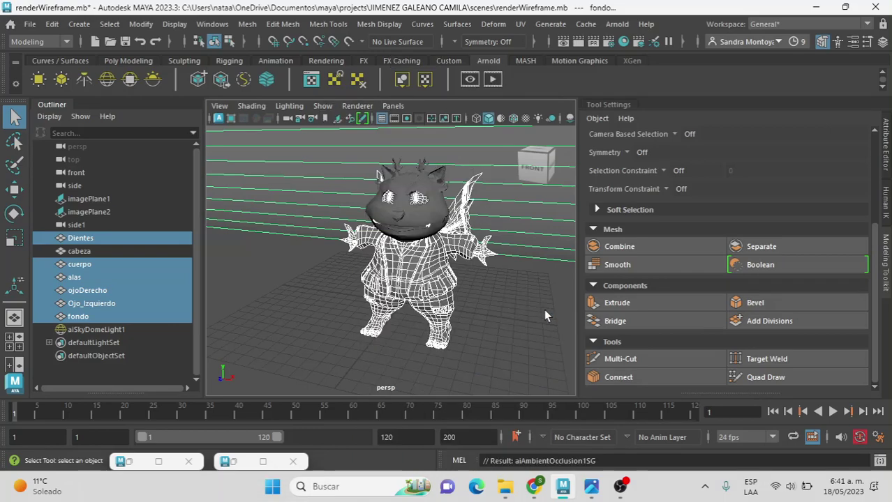
click(423, 215)
right_click(432, 212)
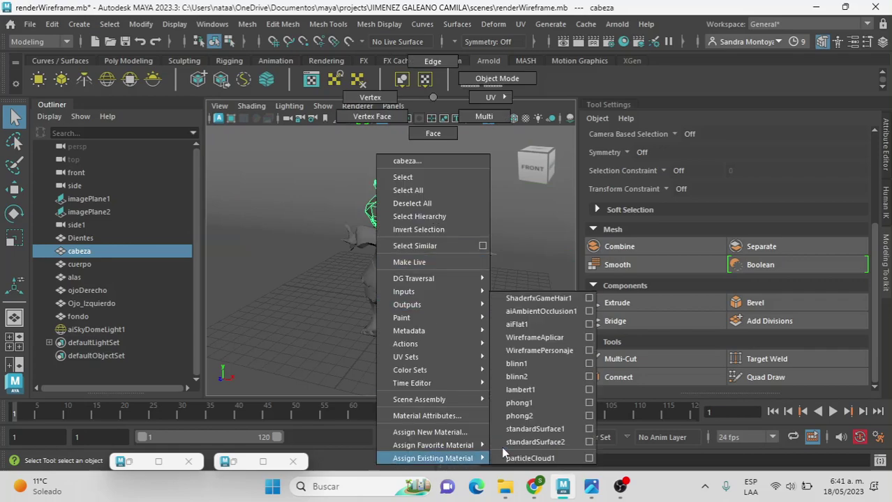
click(534, 389)
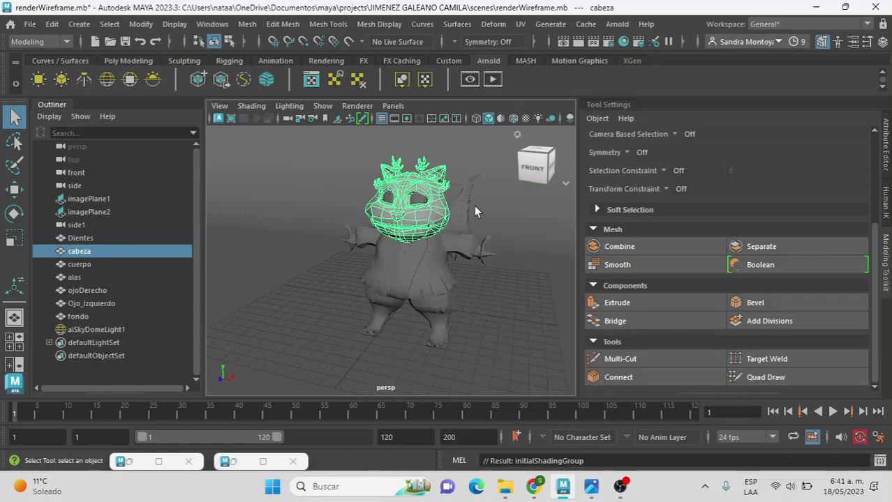
click(520, 232)
click(422, 235)
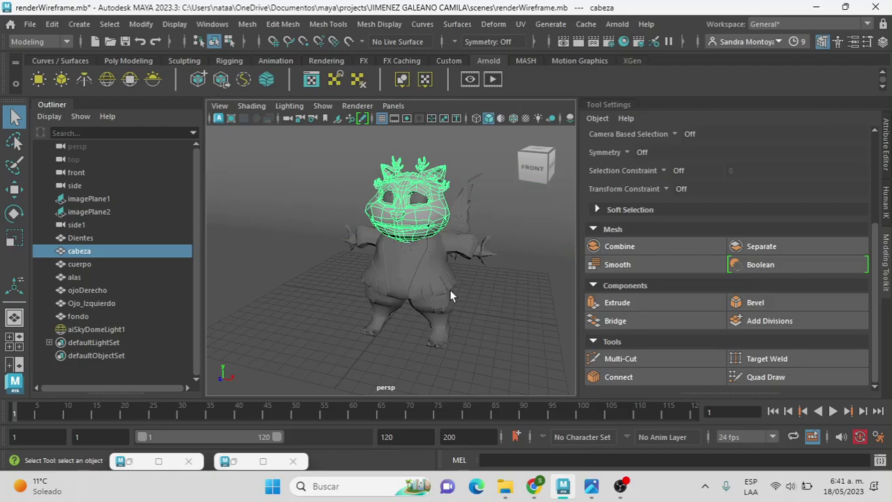
click(418, 283)
click(419, 217)
- Show the Attribute Editor and inspect cuerpo, alas and cabeza on the Poly Modeling shelf
click(853, 42)
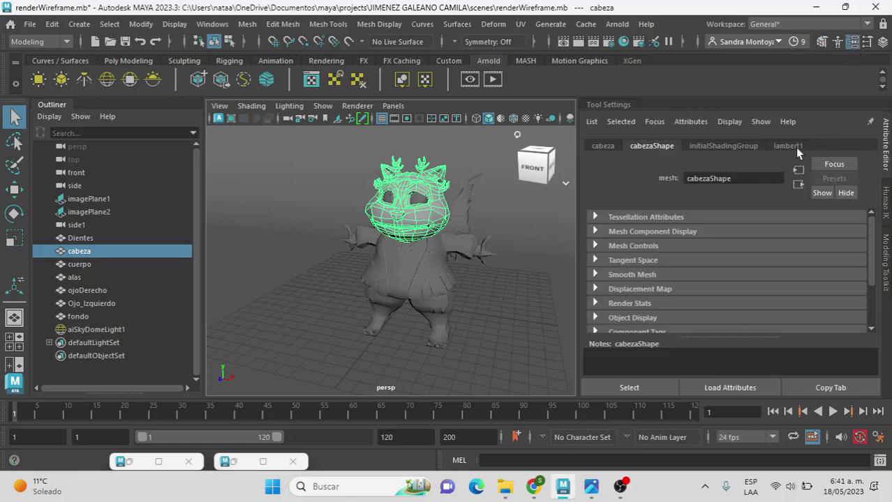
click(418, 279)
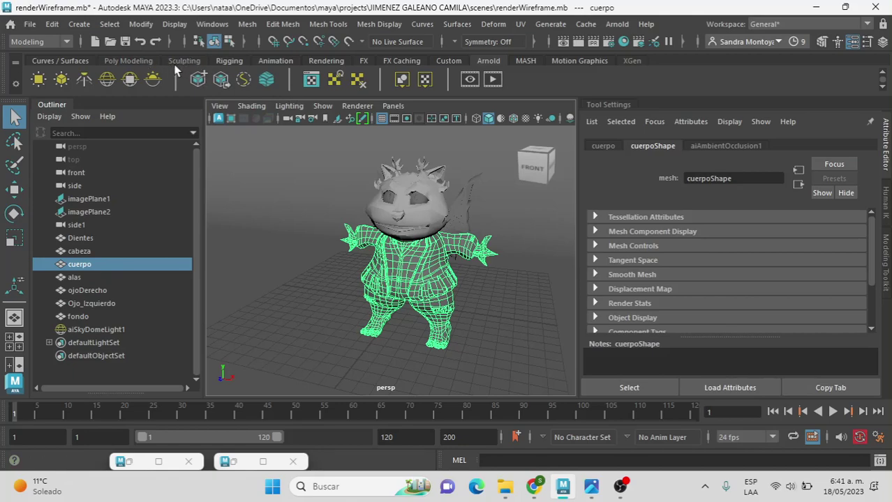
click(143, 61)
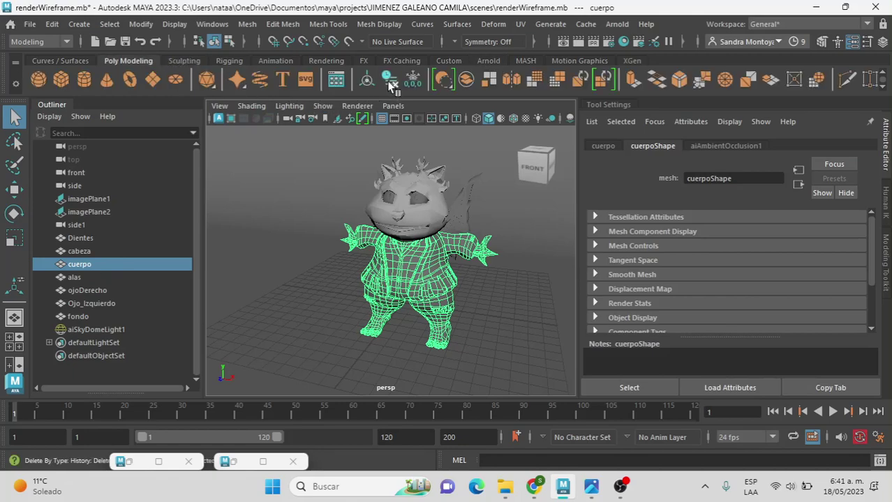
click(463, 214)
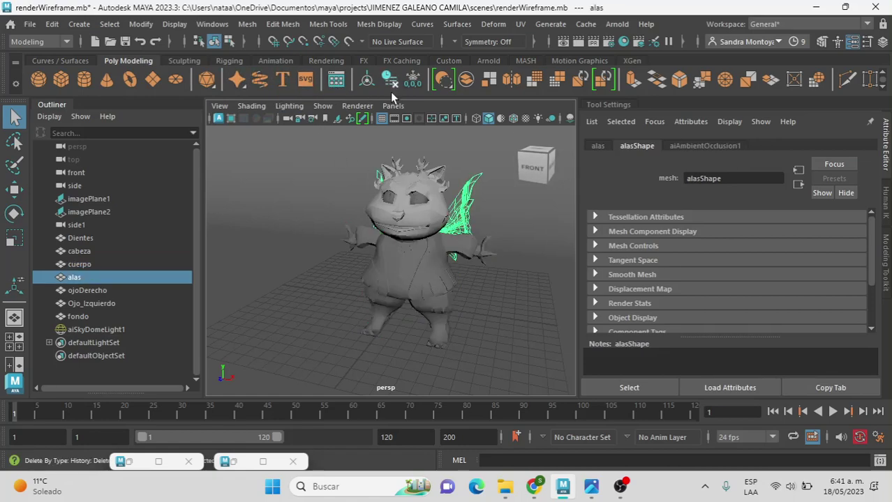
click(432, 224)
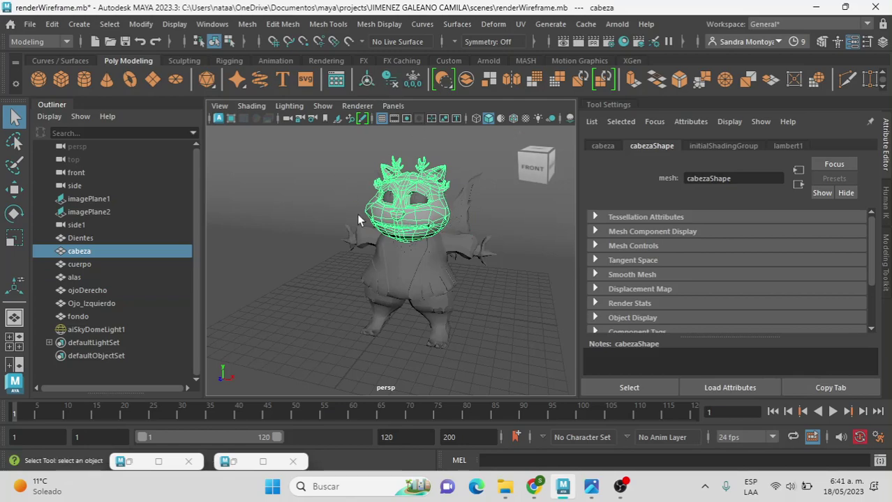
mouse_move(431, 284)
alt+mouse_down()
mouse_move(397, 270)
mouse_move(423, 263)
mouse_move(394, 249)
alt+mouse_up()
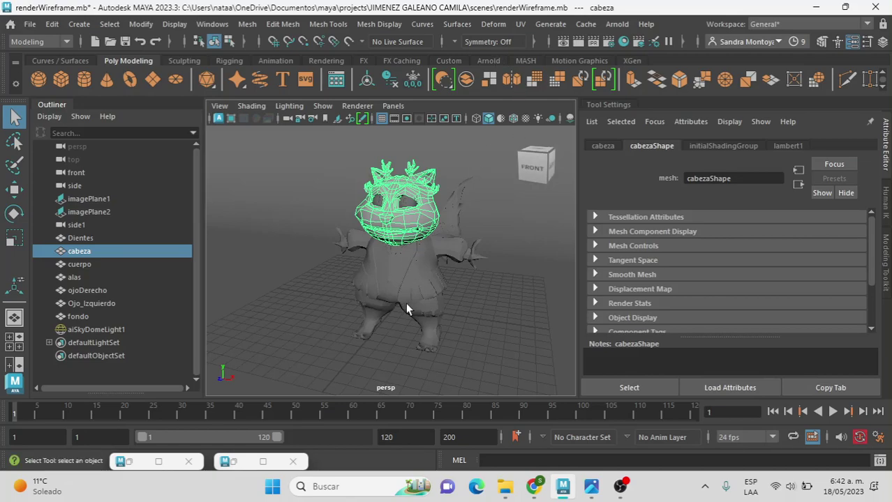
- Turn on Resolution Gate and Field Chart and nudge the character within the 960x540 frame
click(407, 118)
click(431, 118)
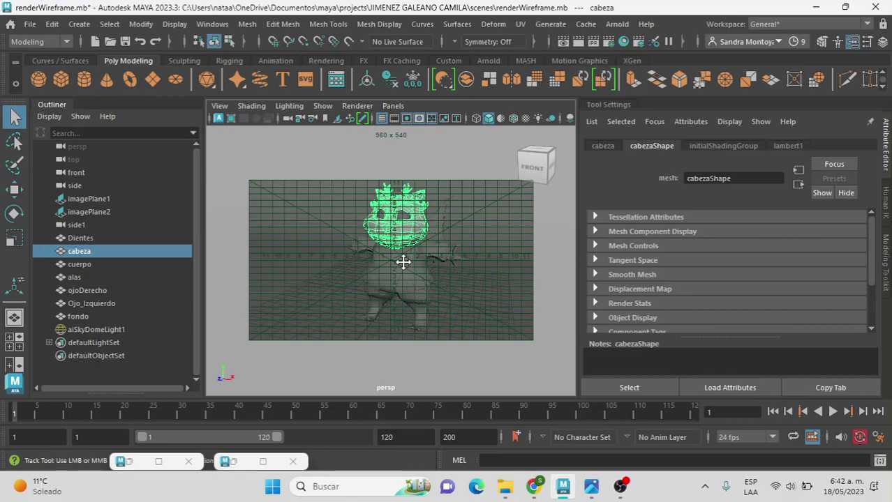
alt+middle_drag(393, 266, 399, 266)
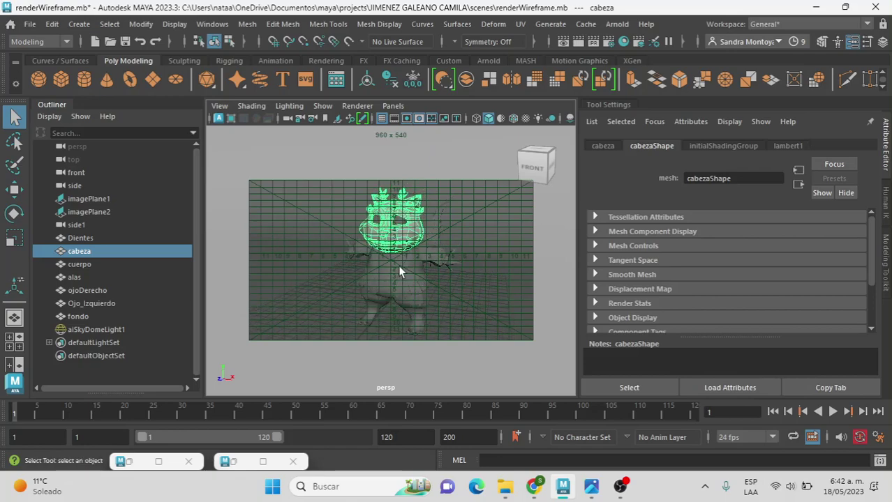
scroll(398, 265, up, 2)
scroll(399, 266, down, 2)
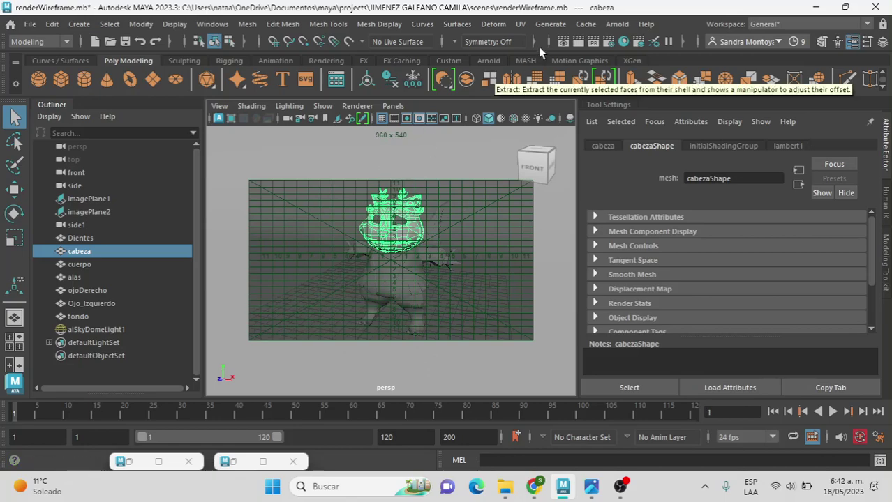
- Switch to the Arnold shelf and keep the Hypershade minimized
click(488, 61)
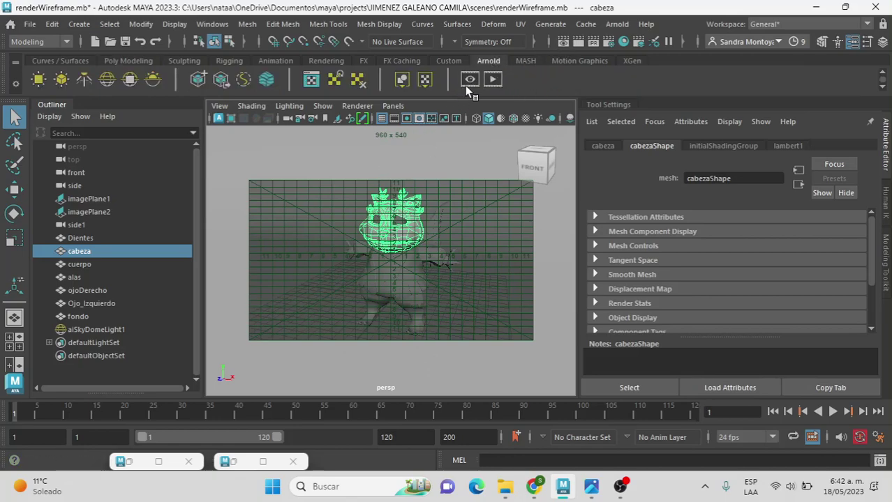
click(237, 463)
click(816, 6)
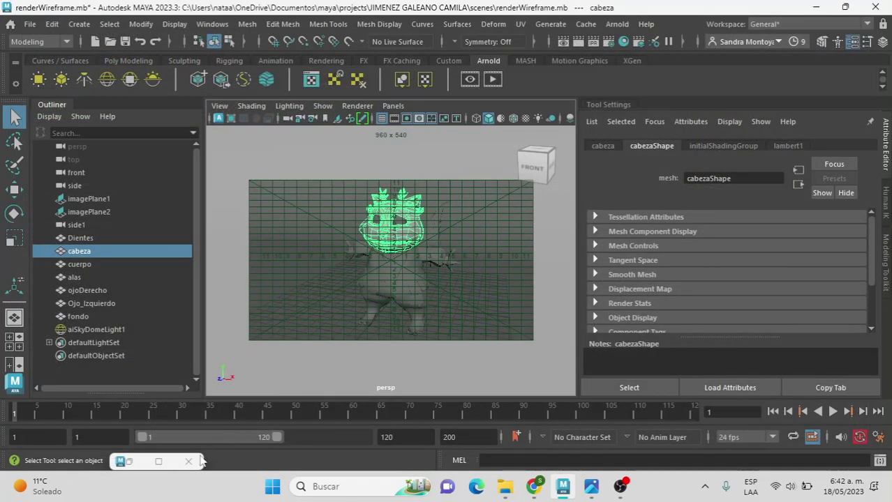
- Bring back Arnold RenderView, stop the running IPR render and close the window
click(129, 467)
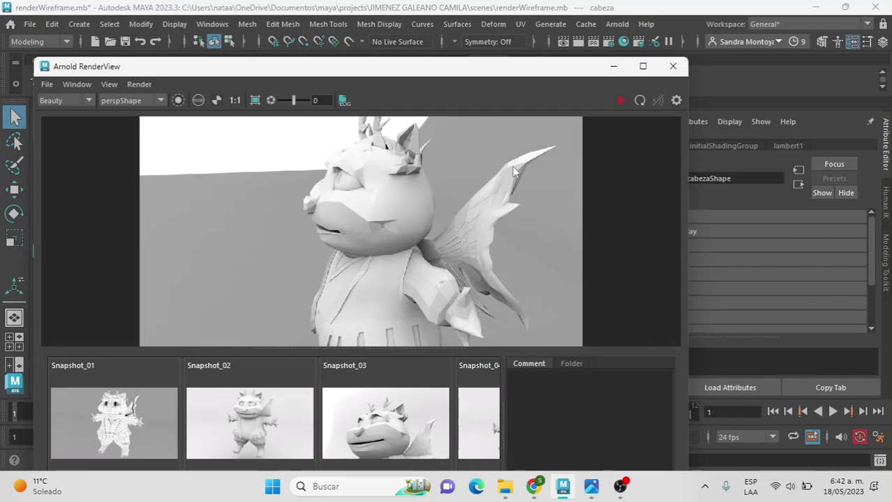
click(620, 101)
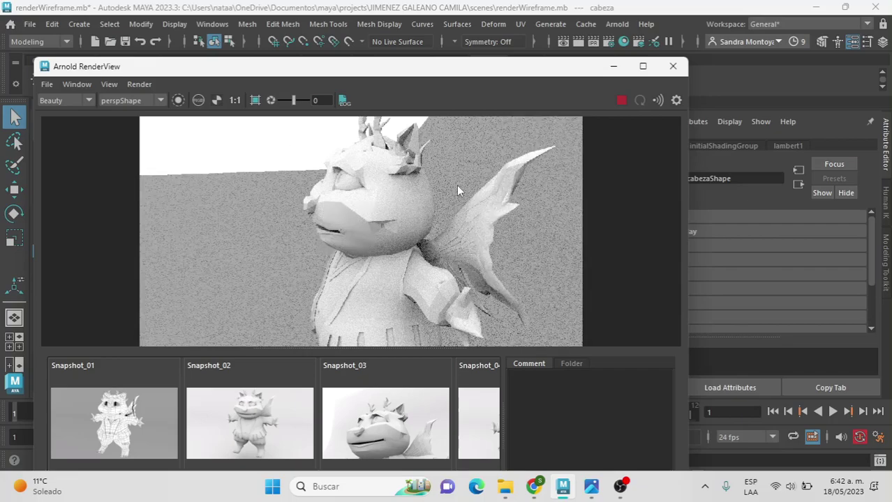
mouse_move(544, 67)
mouse_down()
mouse_move(536, 83)
mouse_move(510, 75)
mouse_up()
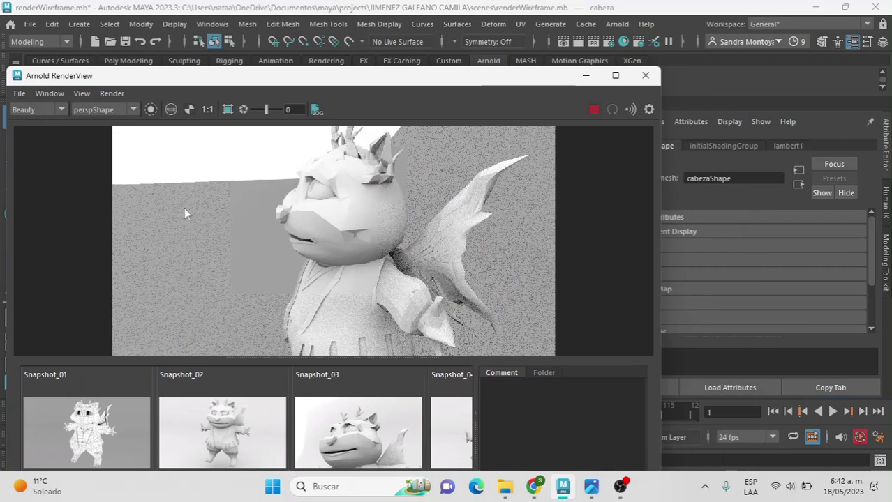
click(594, 109)
click(646, 76)
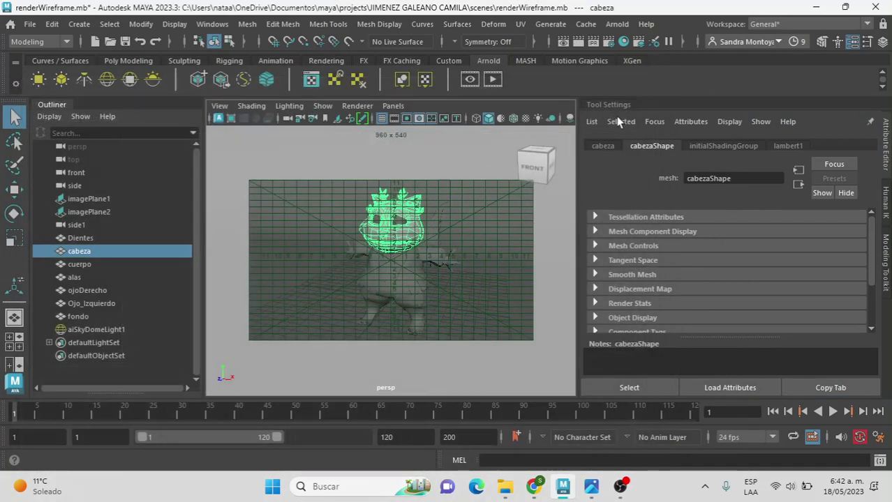
- Reopen Arnold RenderView from the Arnold shelf and render the whole character from the front
click(469, 80)
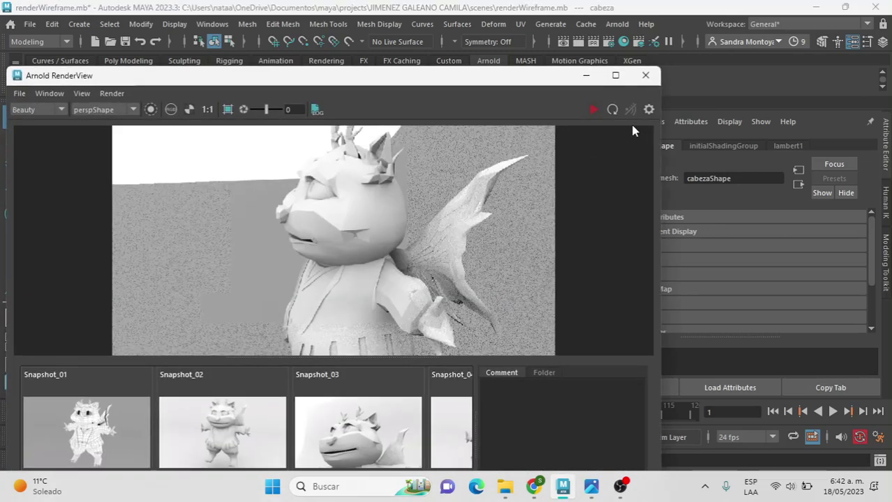
click(595, 110)
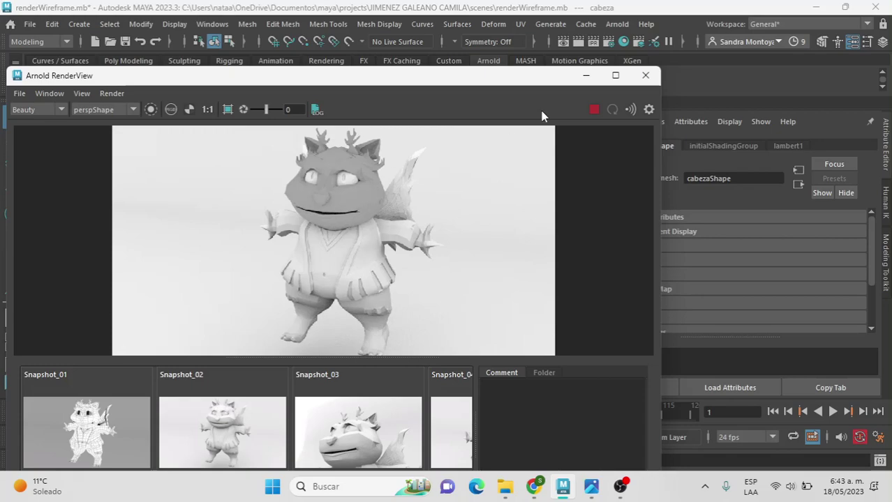
click(586, 76)
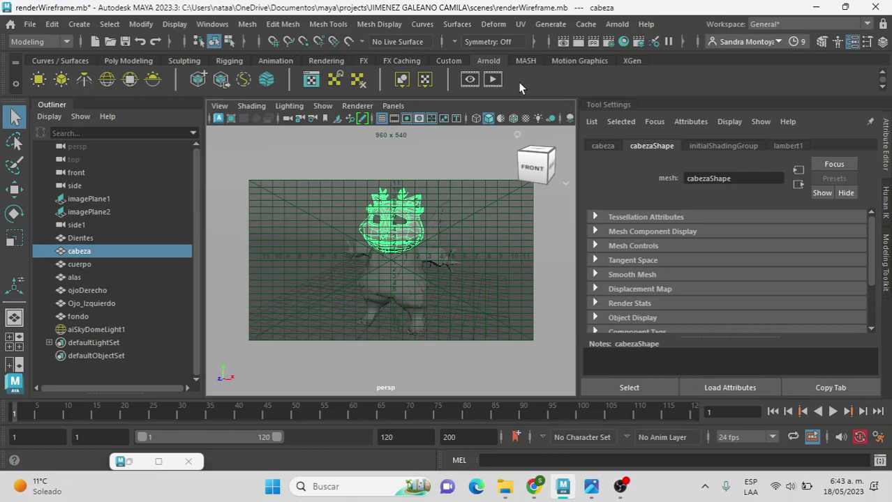
double_click(126, 464)
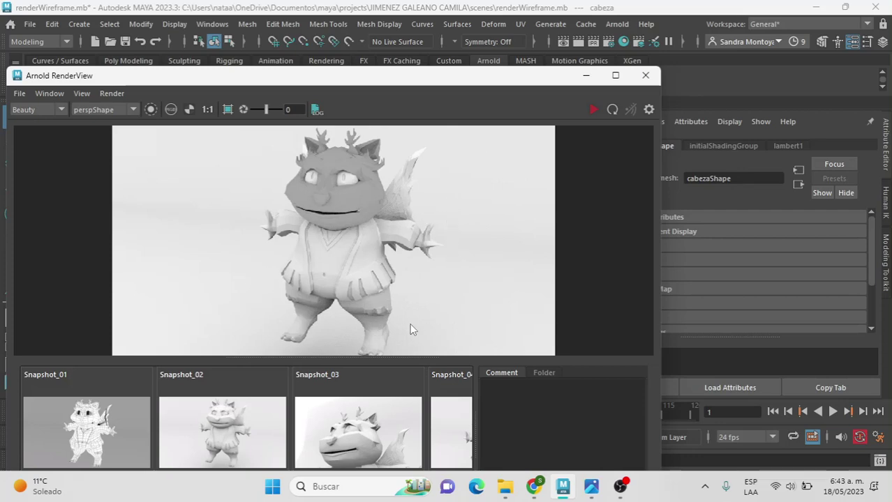
click(586, 75)
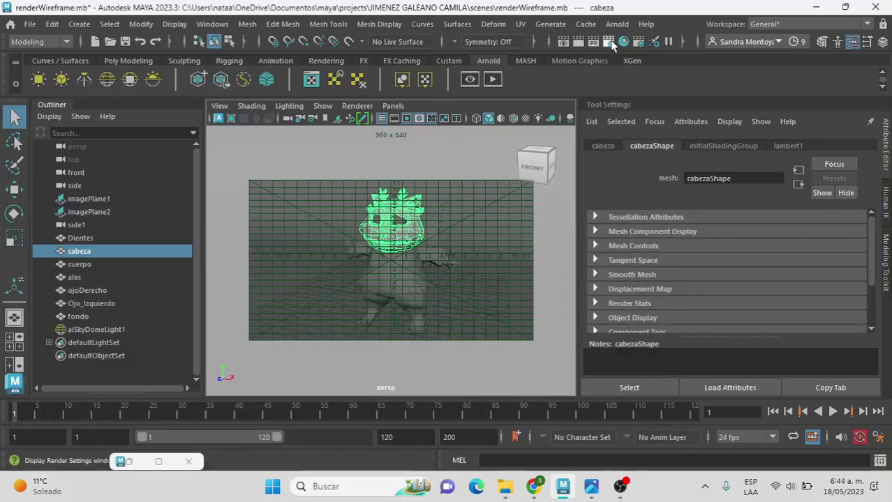
- In Render Settings' Arnold Renderer tab, select the Camera (AA) sampling value of 3
click(609, 42)
click(455, 122)
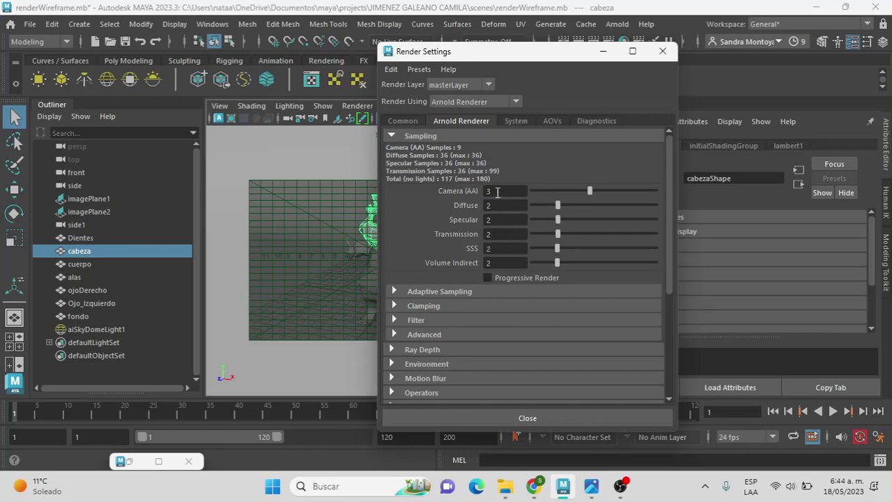
drag(497, 193, 475, 193)
double_click(135, 462)
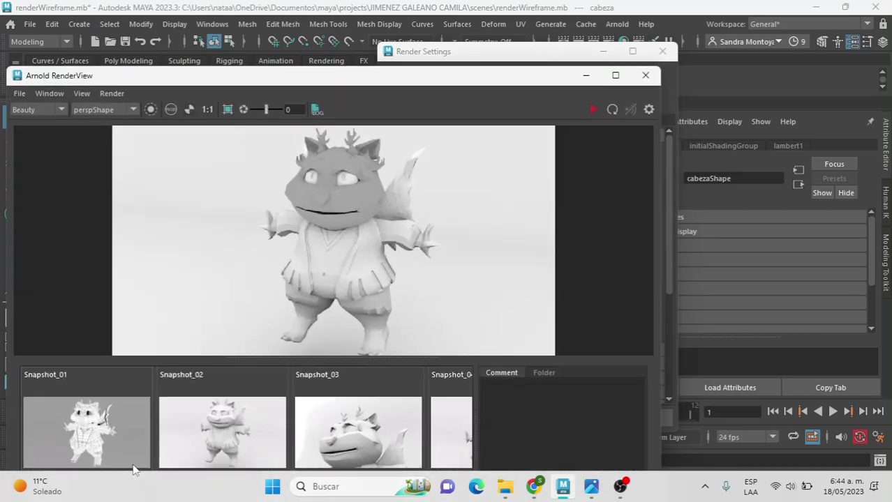